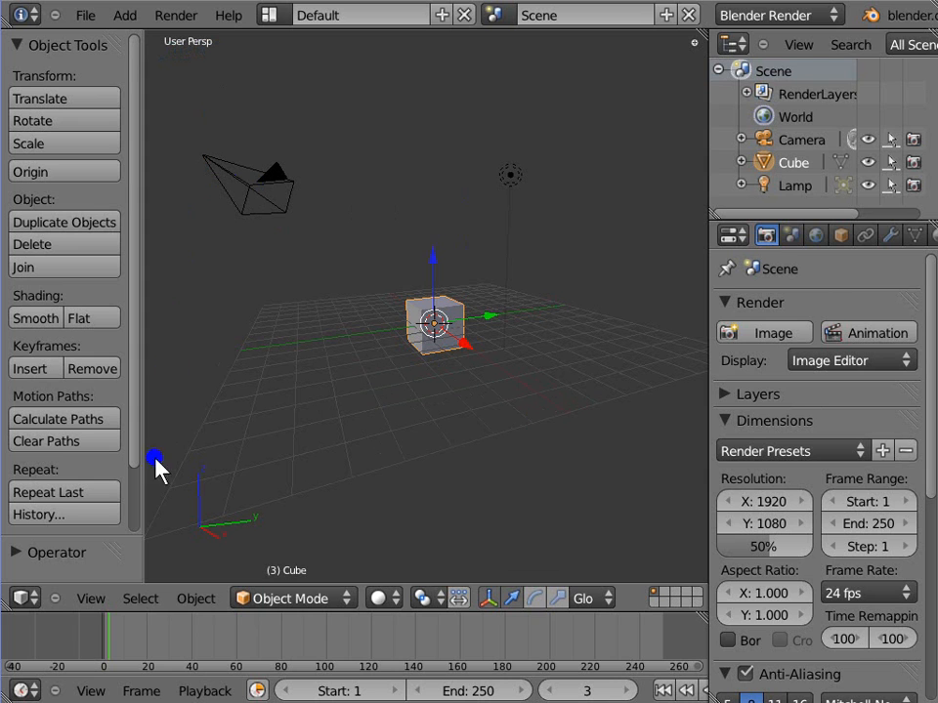
- Look at the scene through the active camera, and return to the user perspective view
left_click(89, 600)
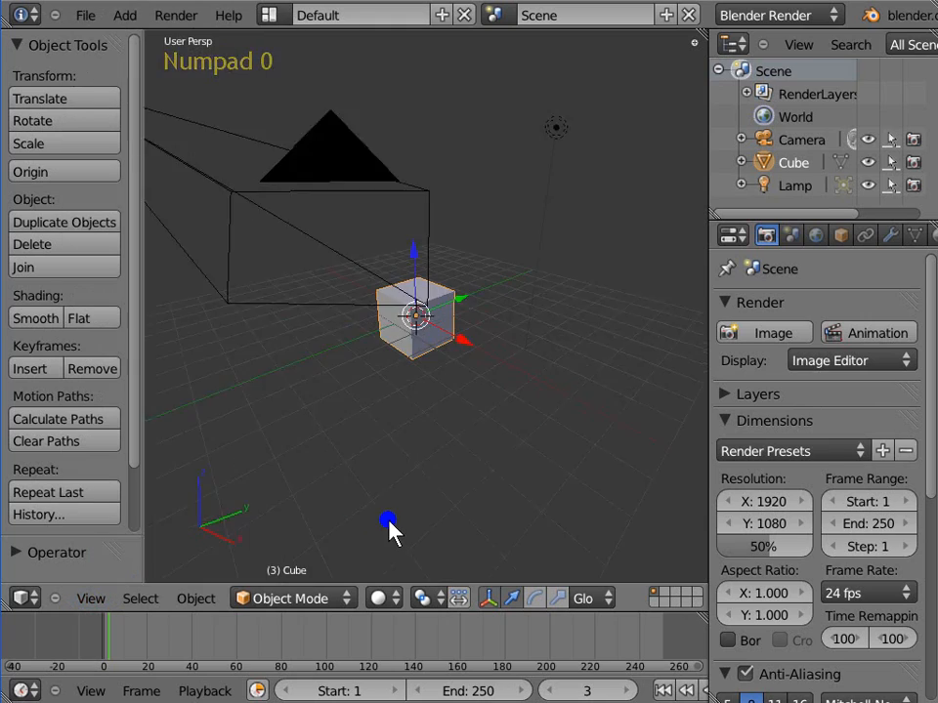
key("KP_0")
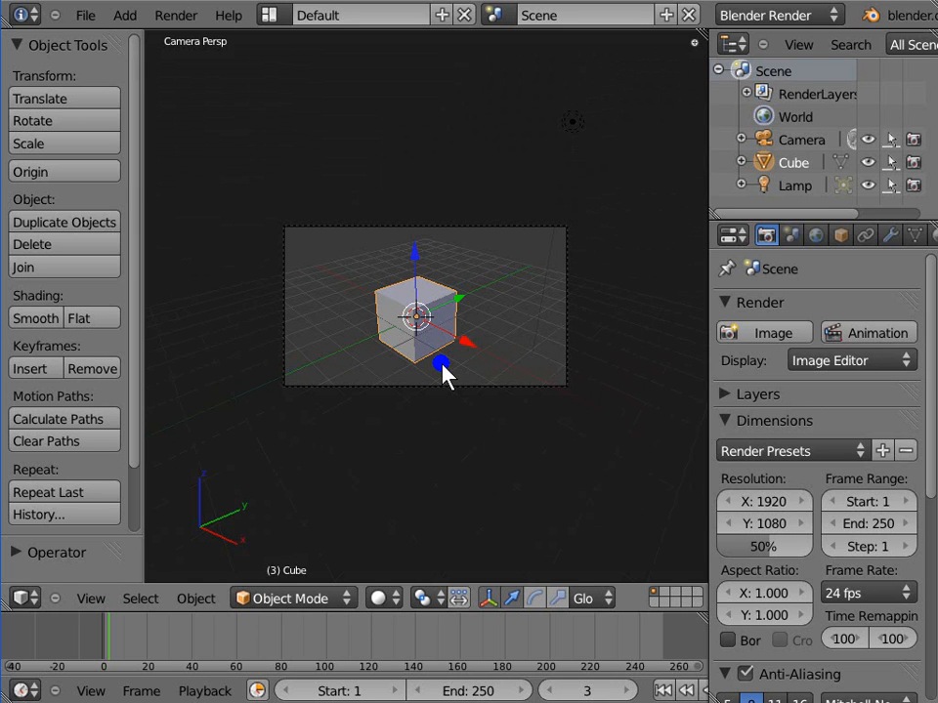
key("KP_0")
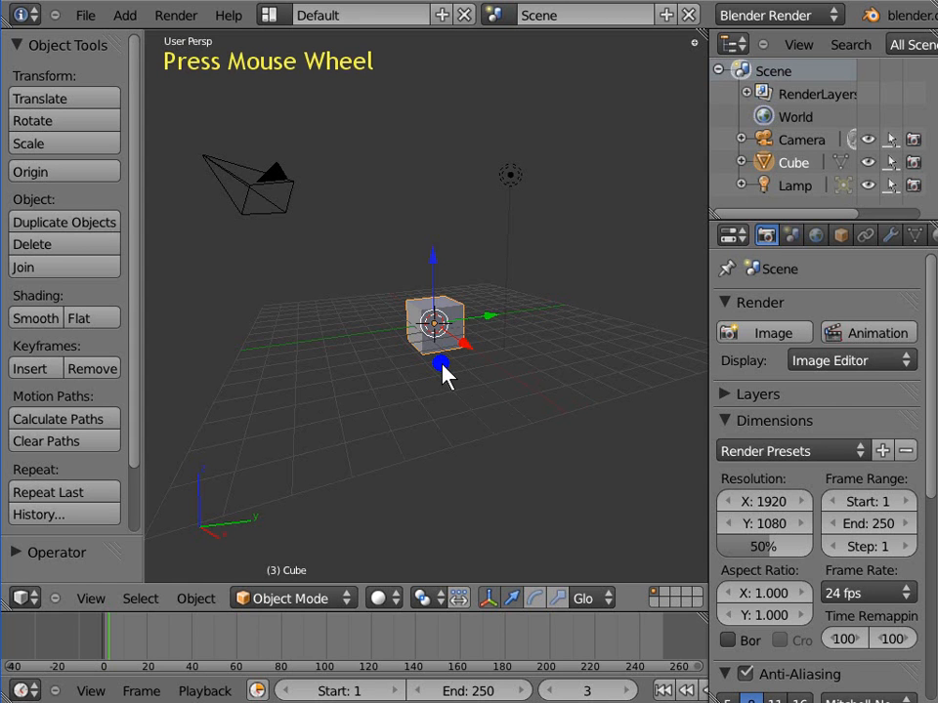
- Orbit to a higher angle facing the cube's corner and align the active camera to that view
mouse_move(439, 369)
middle_mouse_down()
mouse_move(444, 385)
mouse_move(418, 383)
mouse_move(335, 356)
mouse_move(352, 398)
mouse_move(314, 358)
mouse_move(438, 379)
middle_mouse_up()
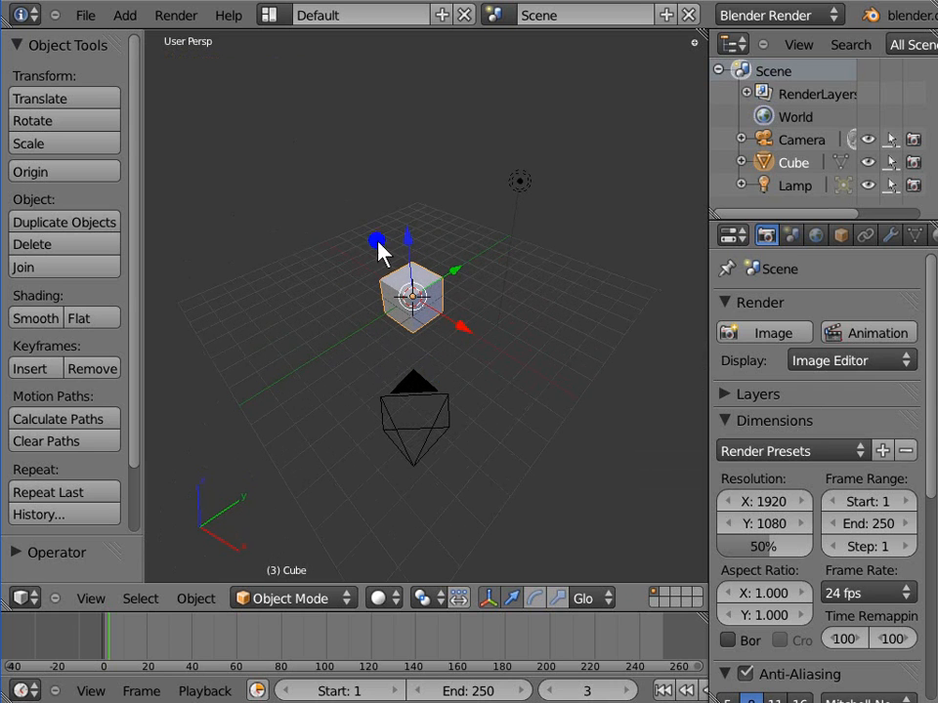
key("ctrl+alt+KP_0")
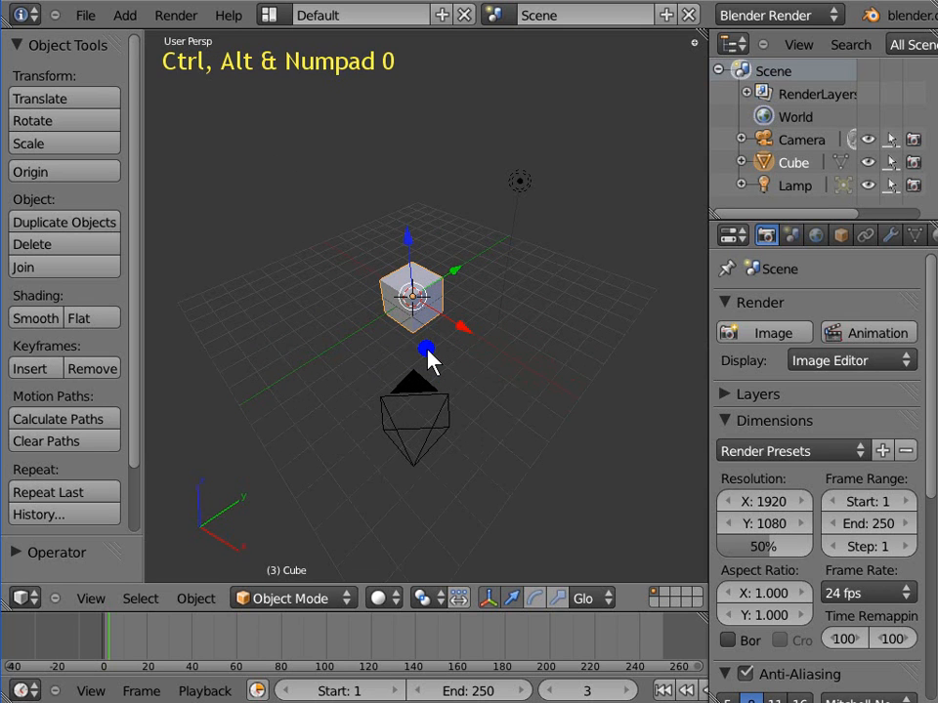
key("ctrl+alt+KP_0")
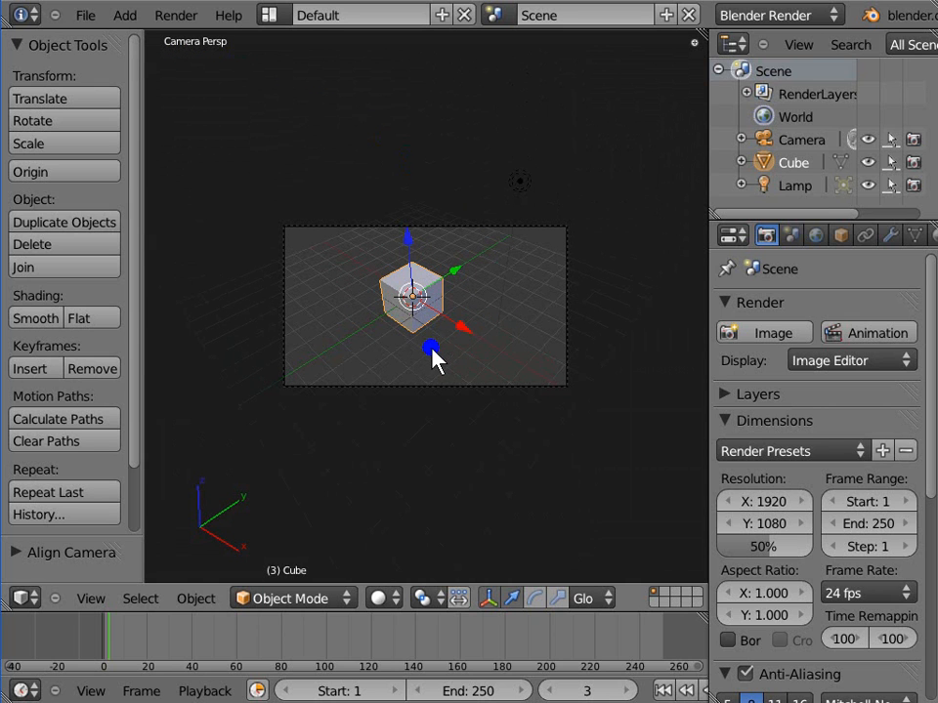
- Select the camera by its frame and try rotating it freely in camera view, cancelling the rotation
right_click(427, 391)
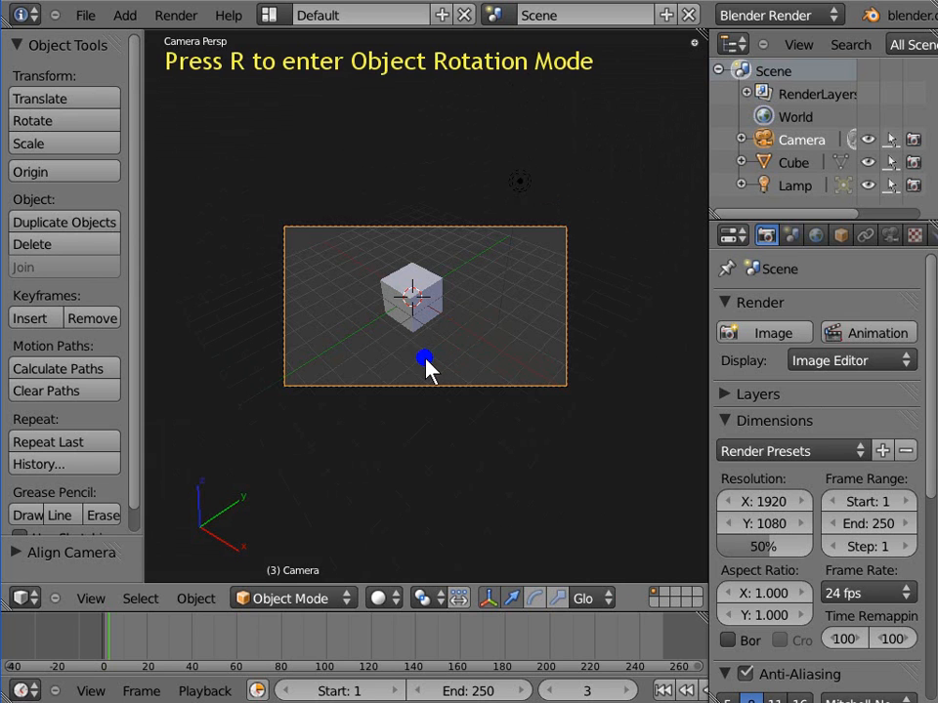
key("r")
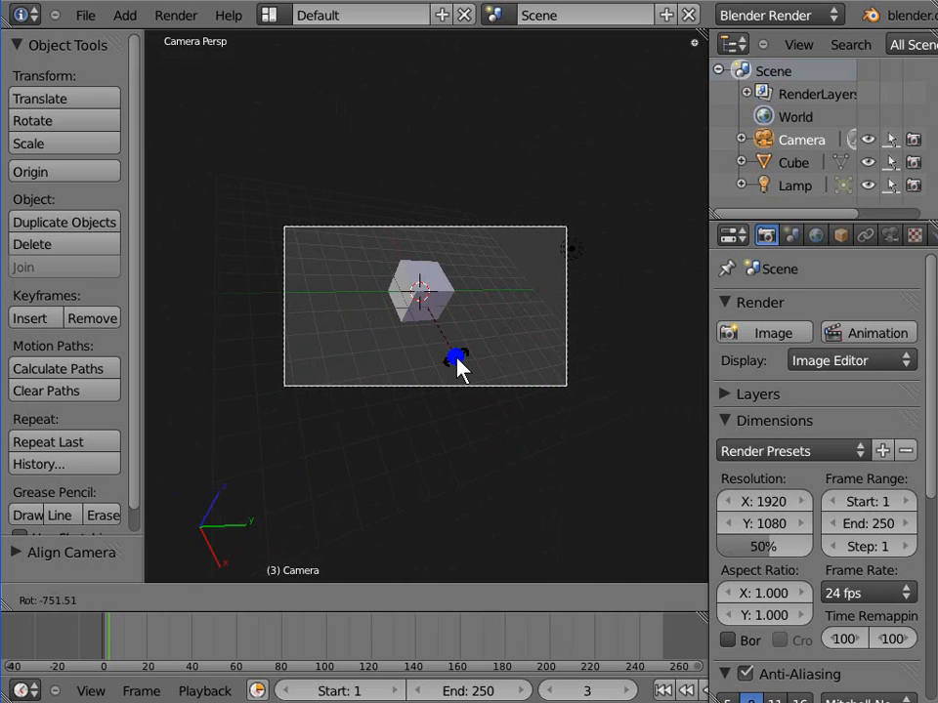
right_click(456, 367)
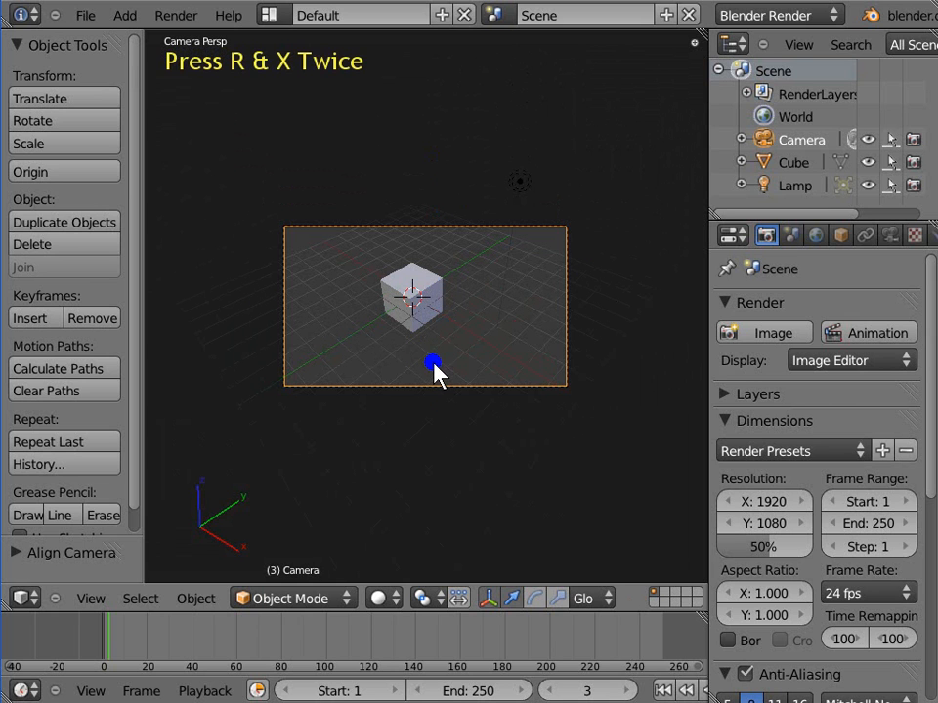
- Try rotating the camera about its local X axis and its local Y axis, cancelling the rotation
key("r")
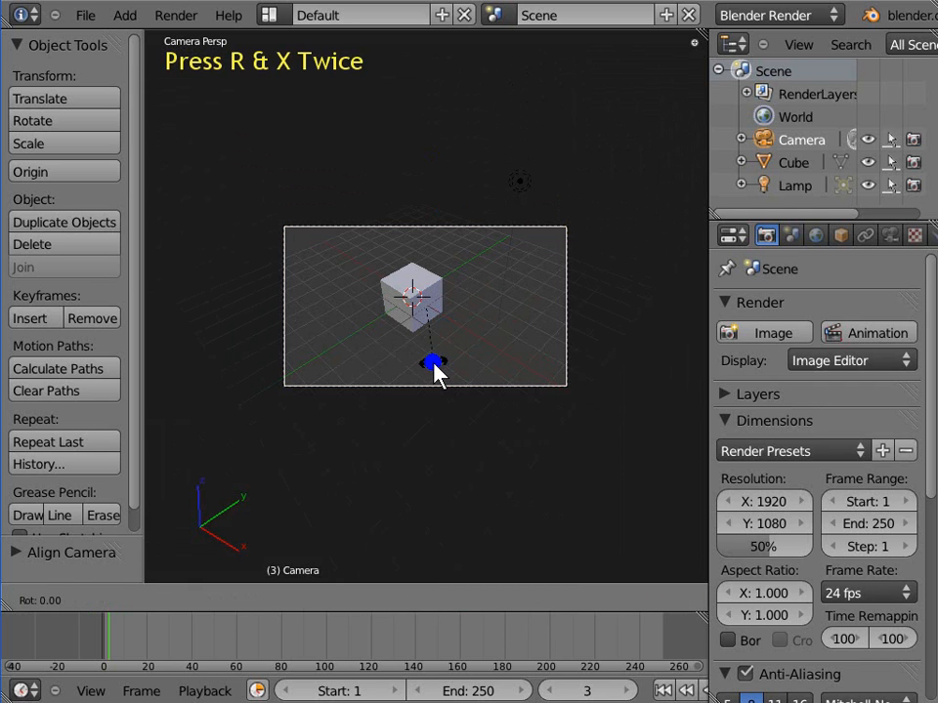
key("x")
key("x")
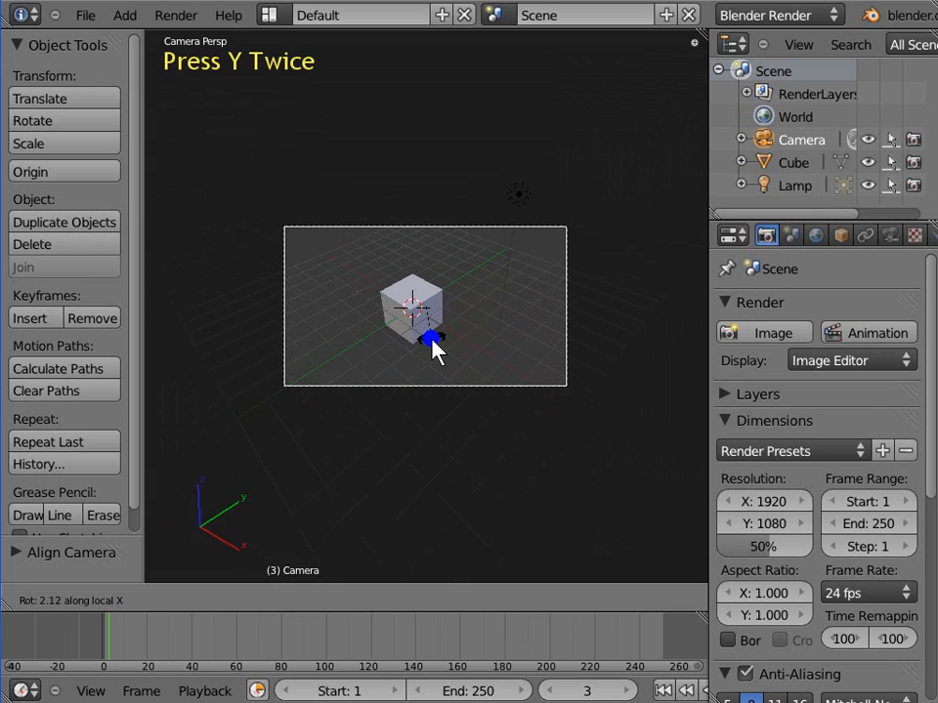
key("y")
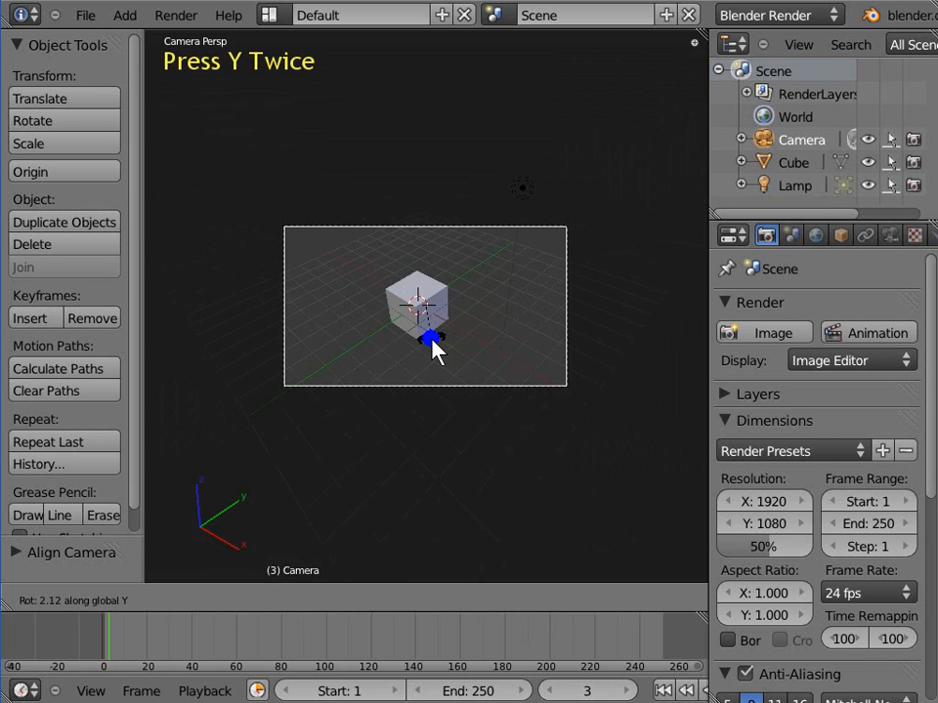
key("y")
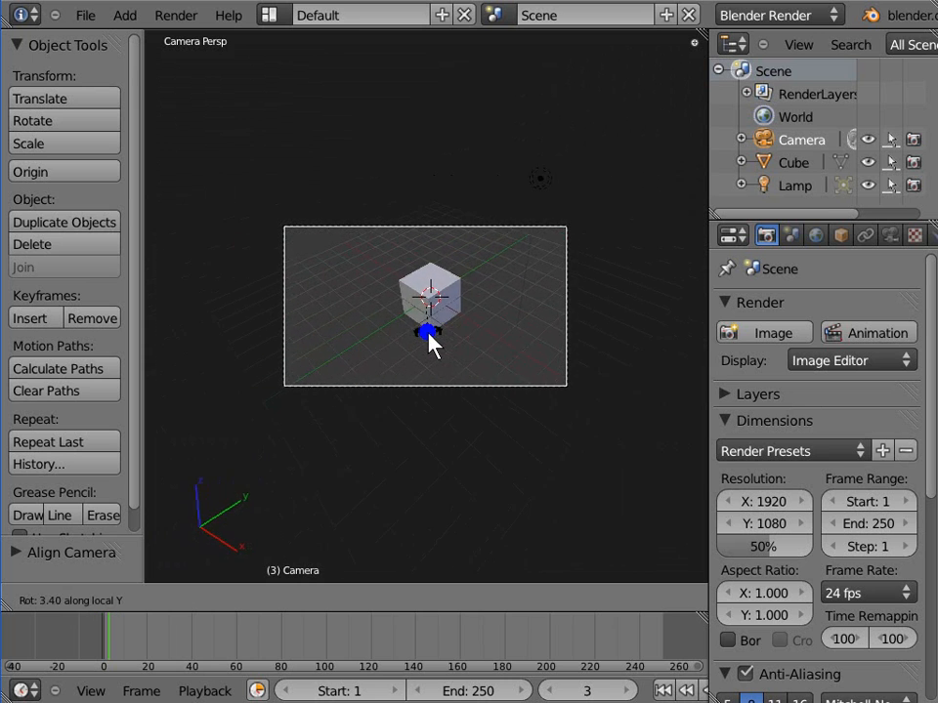
right_click(428, 332)
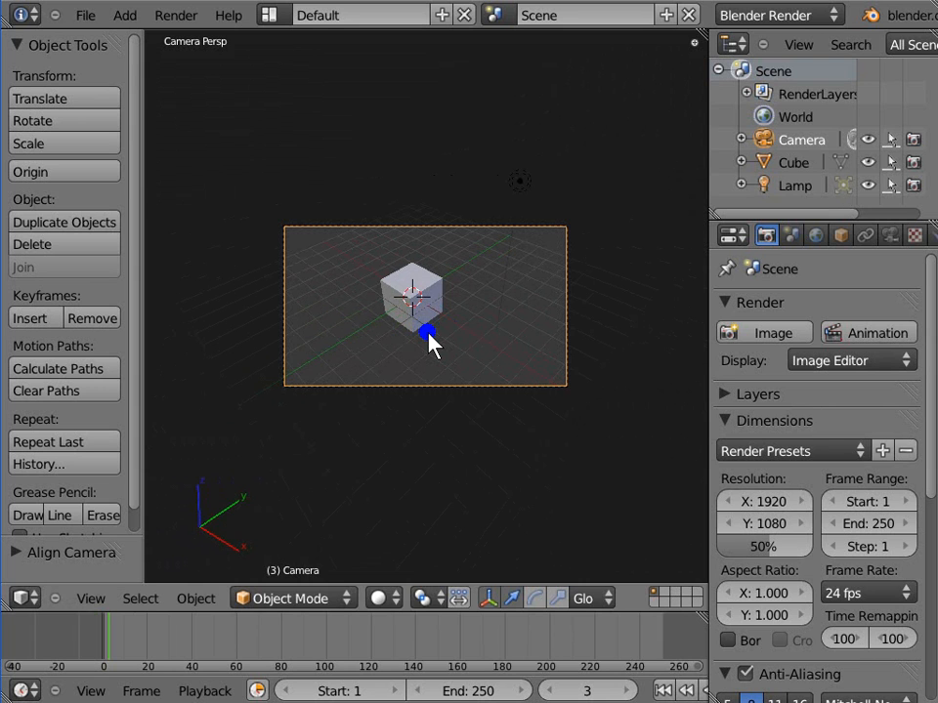
- Try moving the camera along its local Z axis to dolly in and out from the cube
key("g")
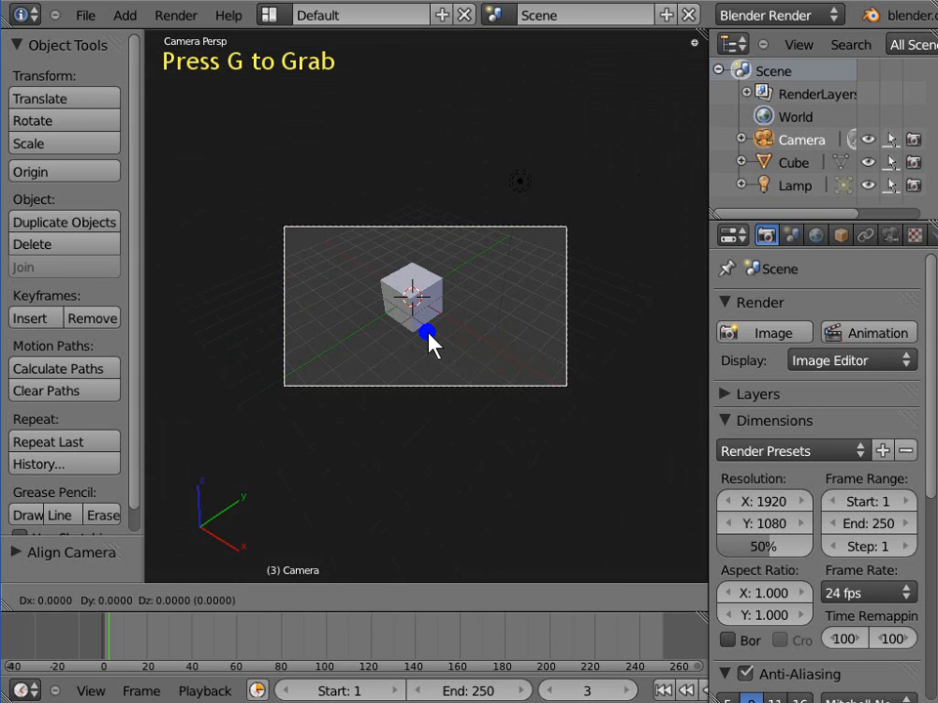
key("z")
key("z")
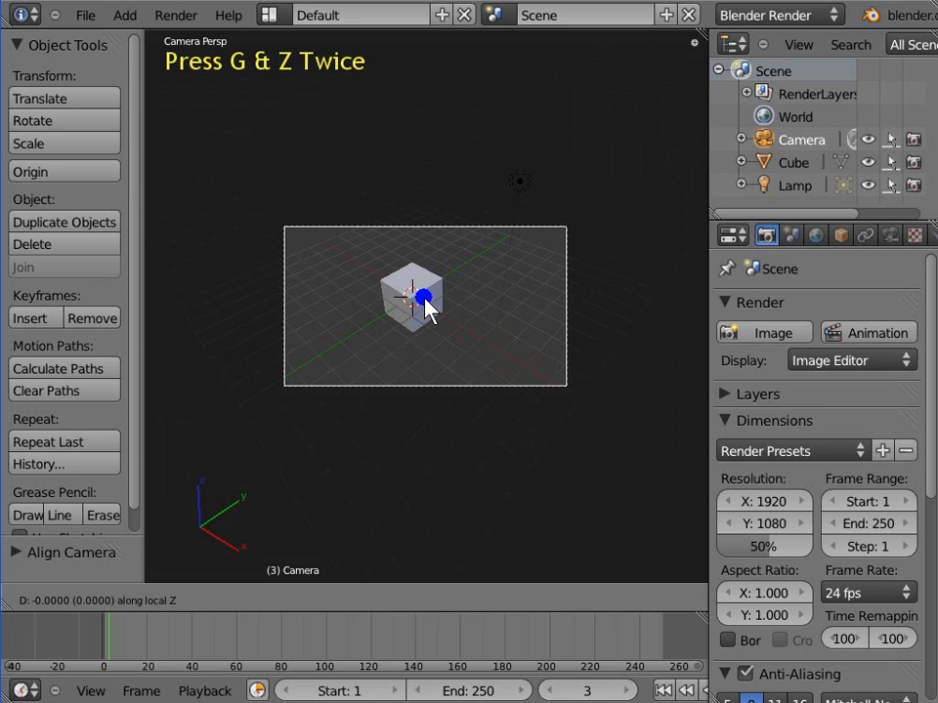
key("z")
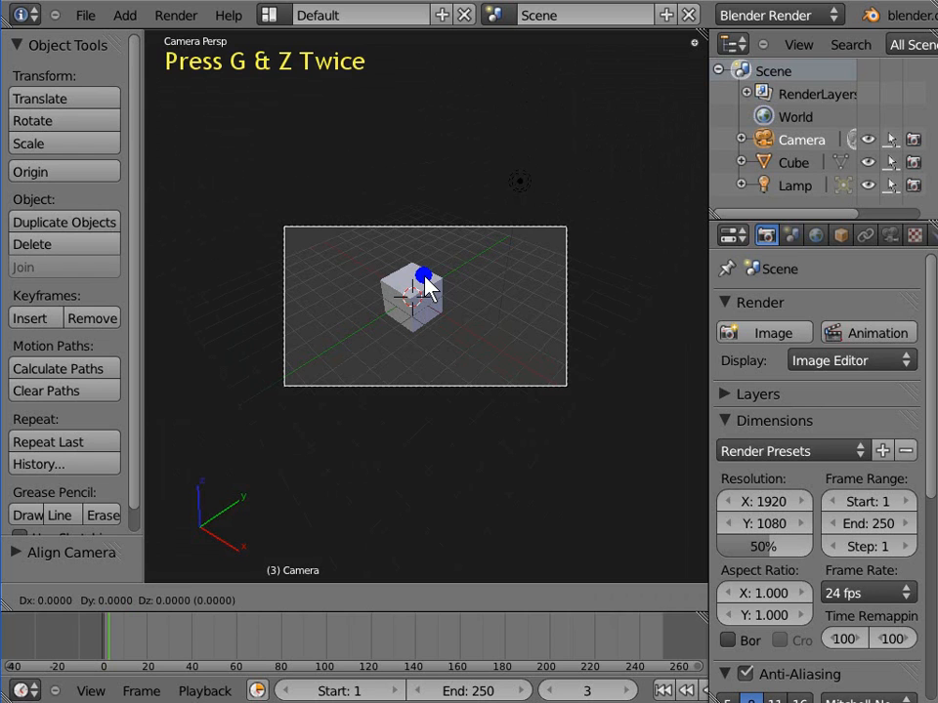
key("z")
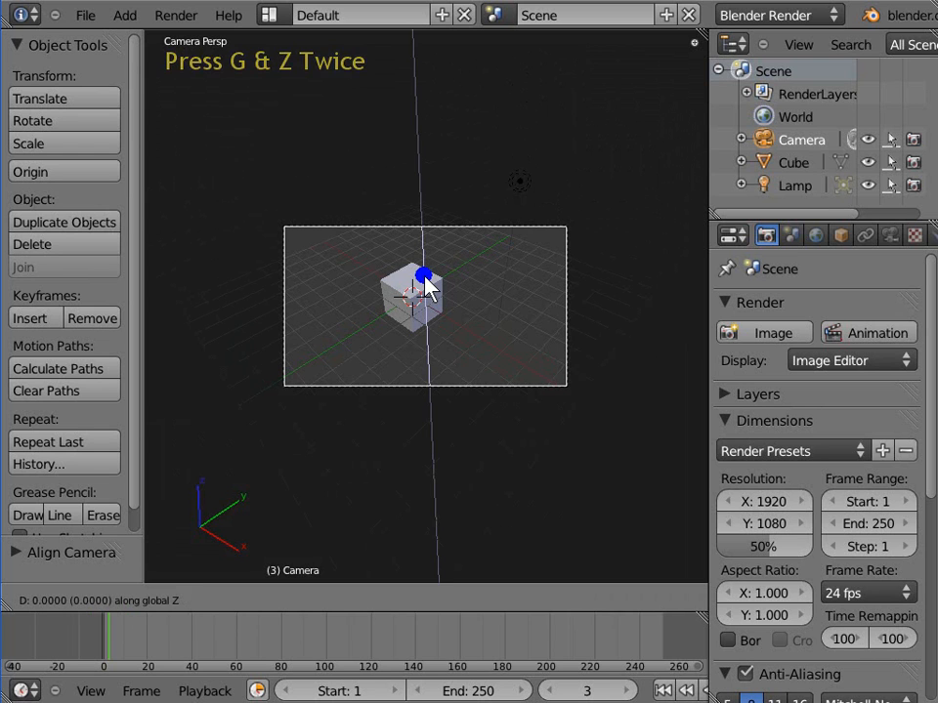
key("z")
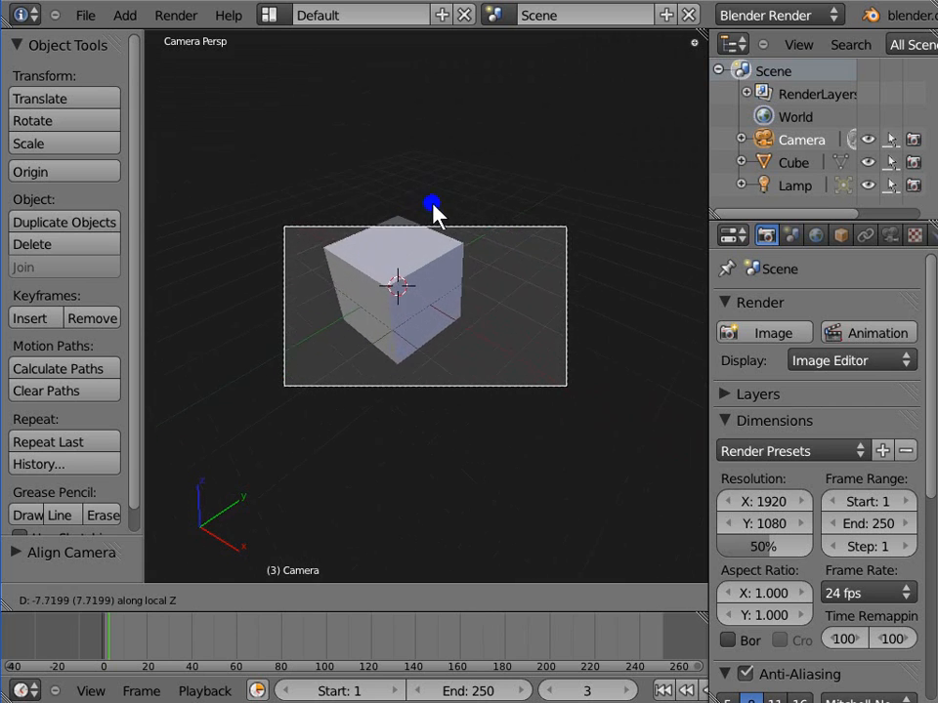
left_click(427, 261)
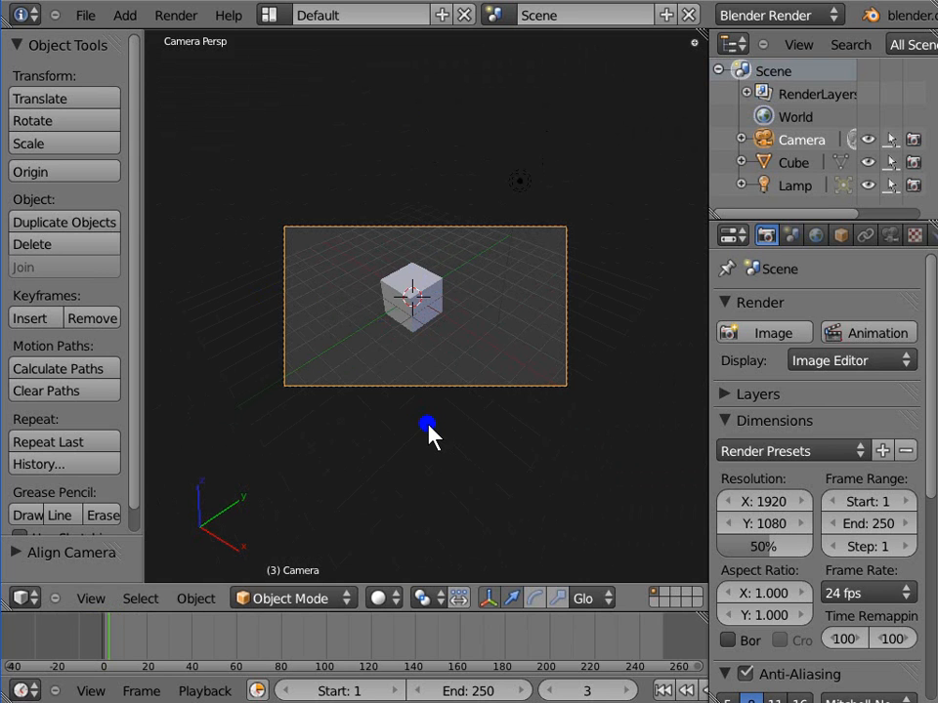
- Try moving the camera along its local X axis and its local Y axis, cancelling the move
key("g")
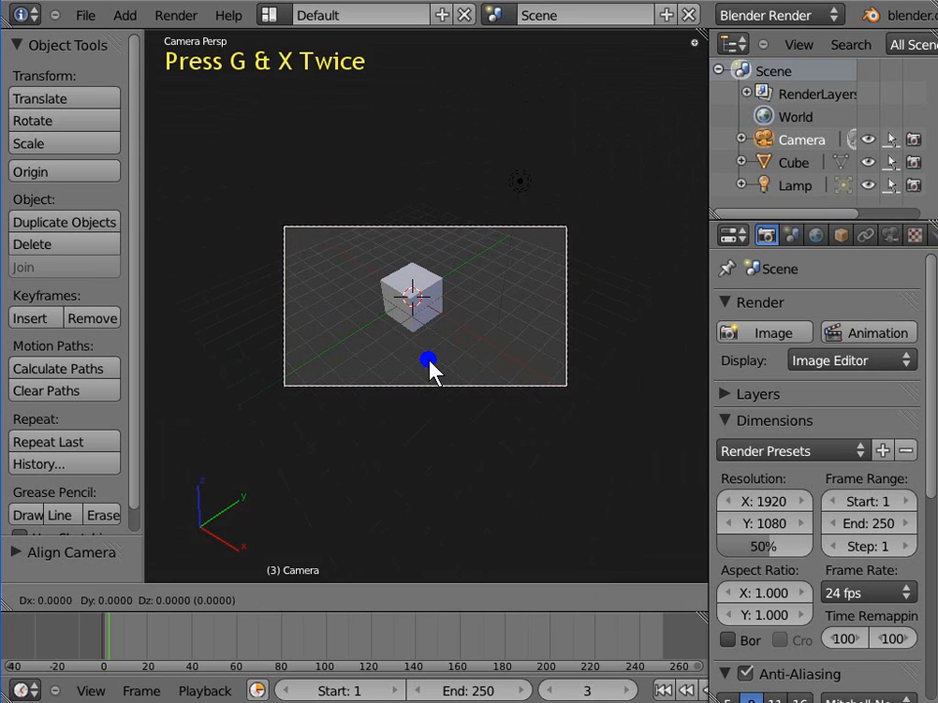
key("x")
key("x")
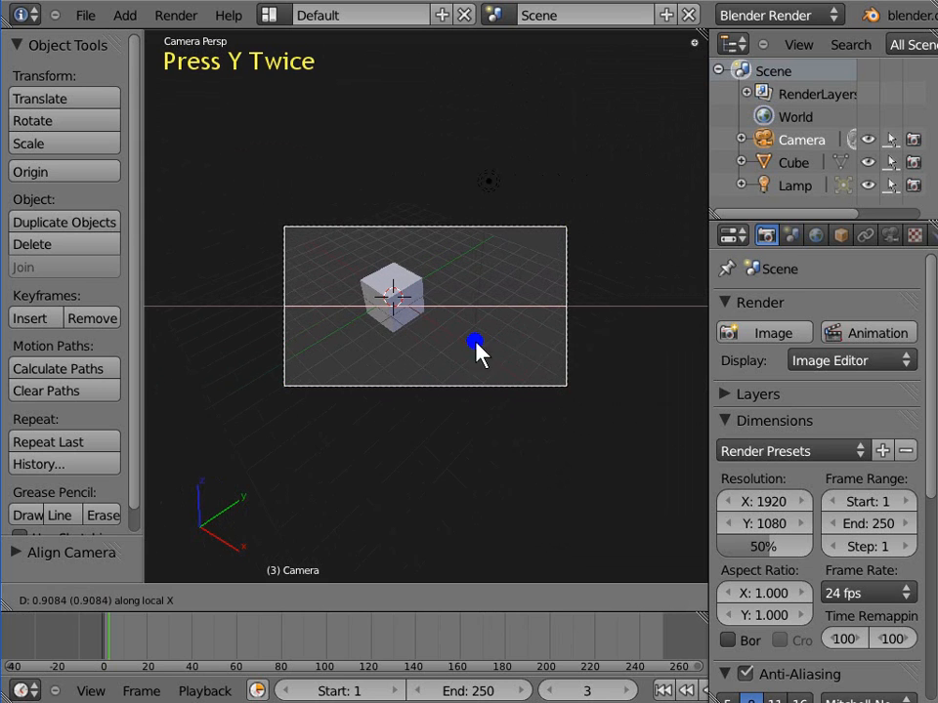
key("y")
key("y")
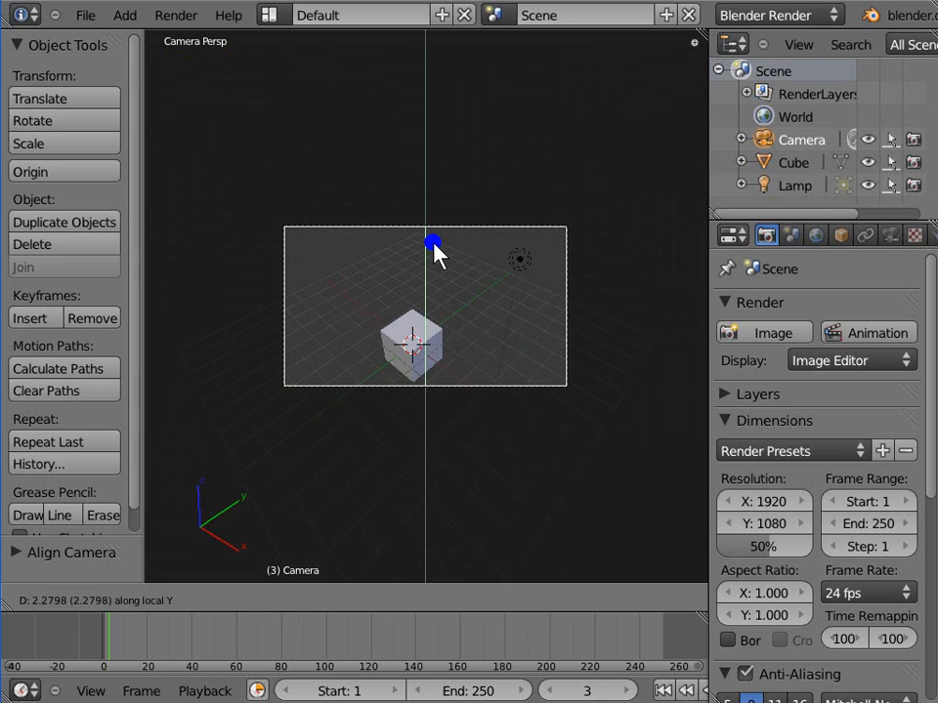
right_click(432, 252)
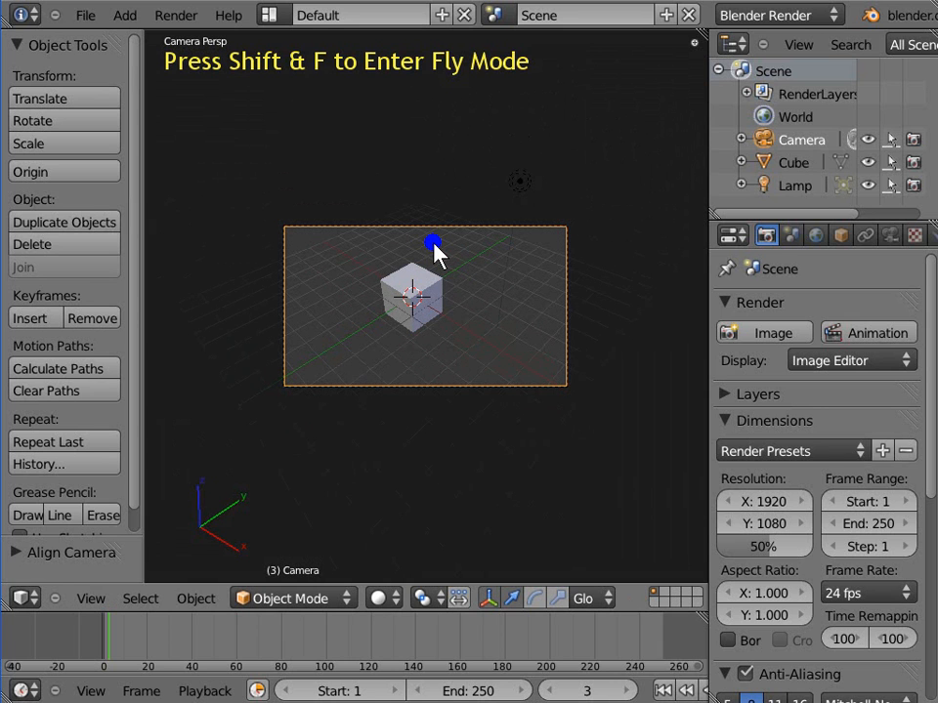
- Try moving the camera in fly mode, travelling forward, backward, left and right around the cube
key("shift+f")
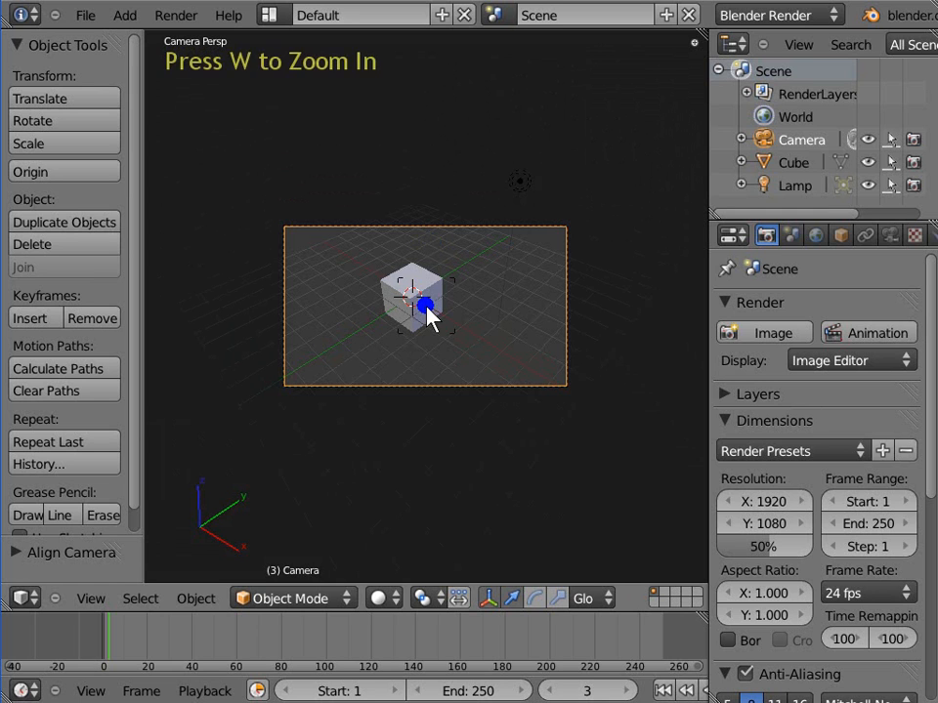
key("w")
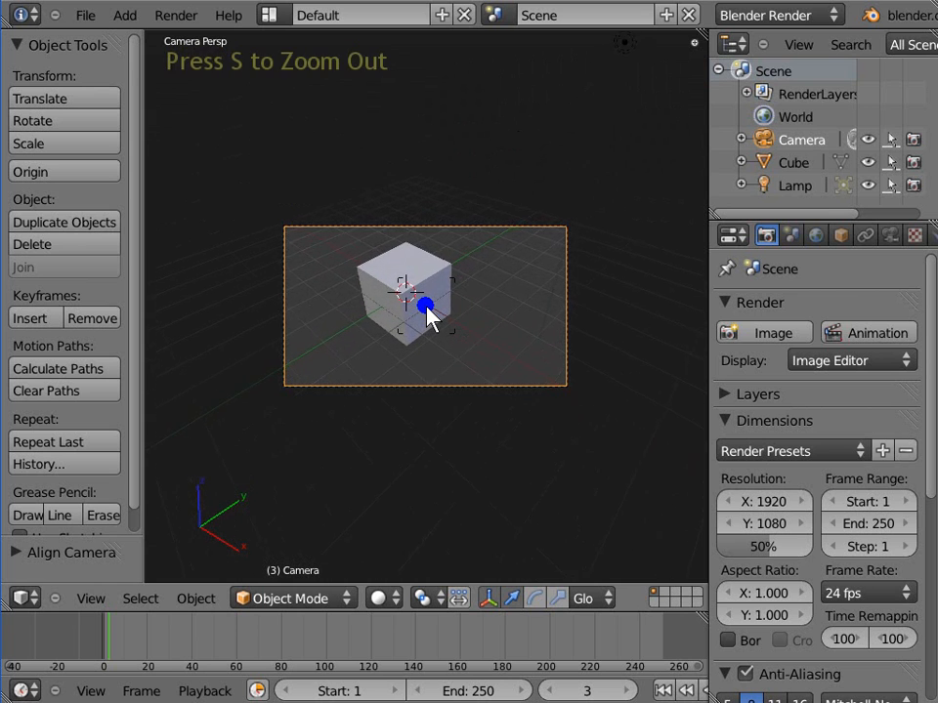
key("s")
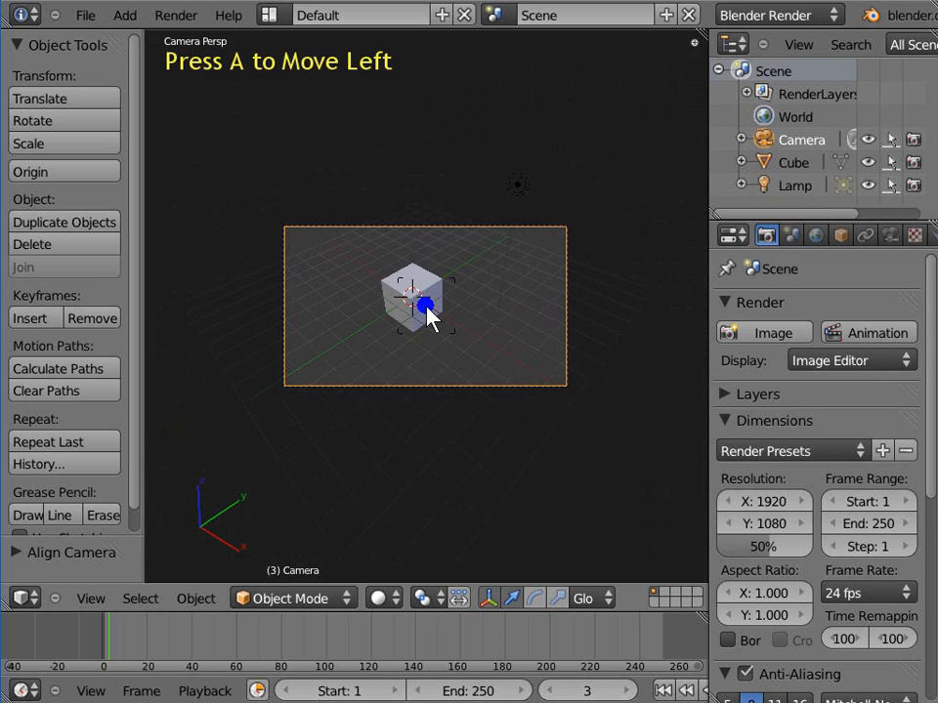
key("a")
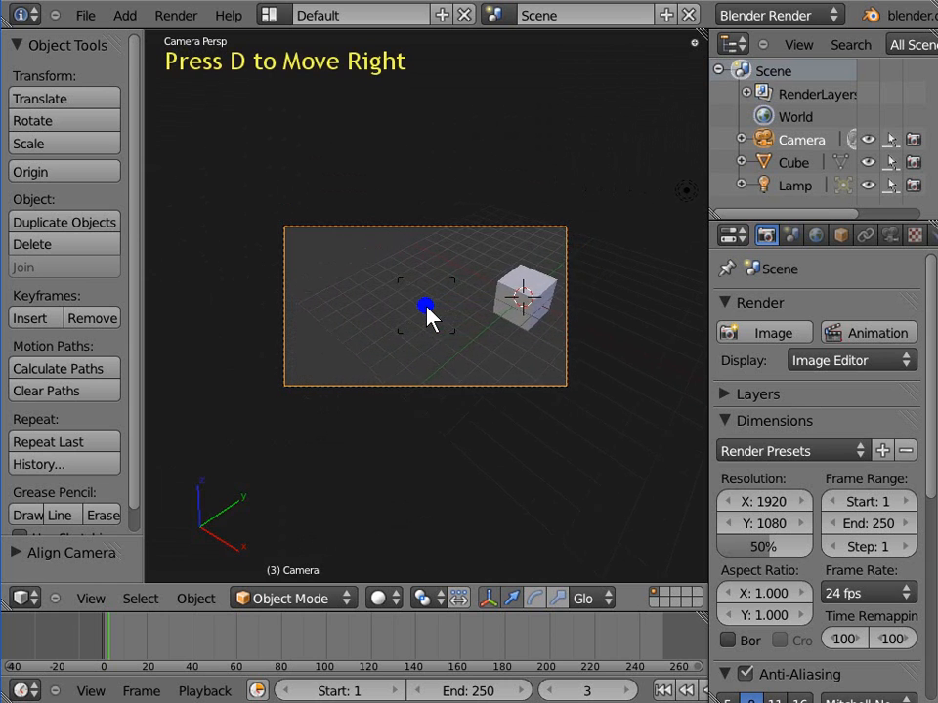
key("d")
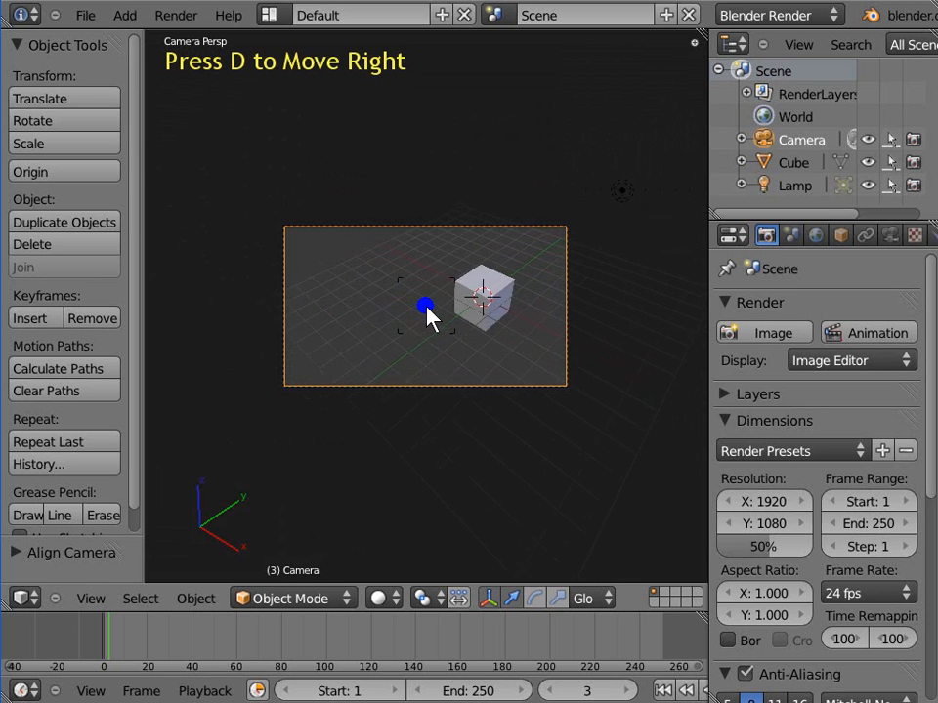
key("d")
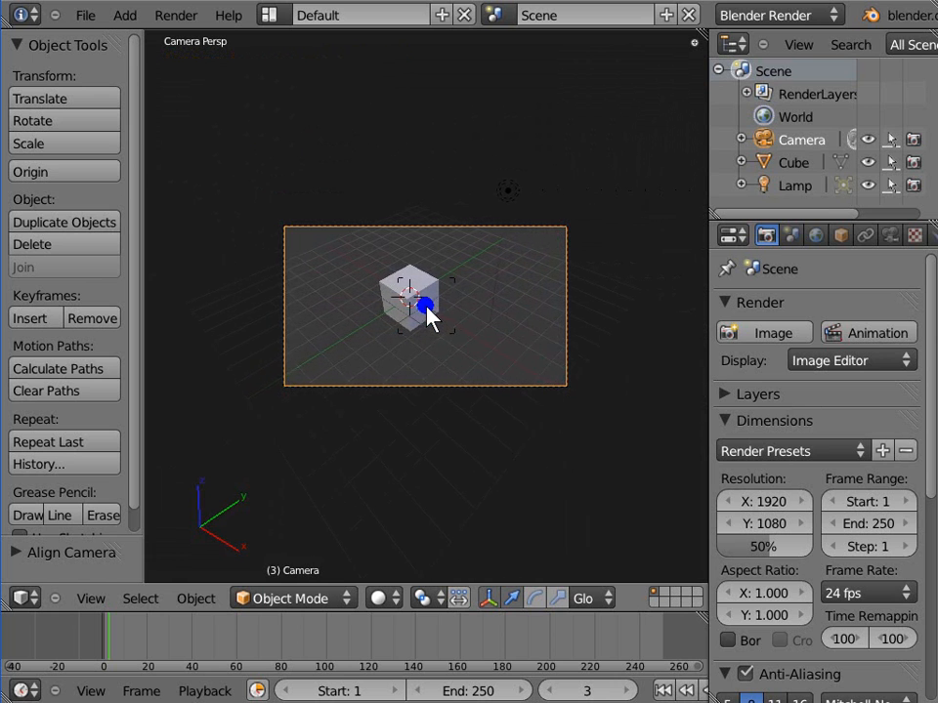
left_click(426, 307)
- Fly the camera left and right in fly mode, and confirm with the cube near the left edge of the camera frame
key("a")
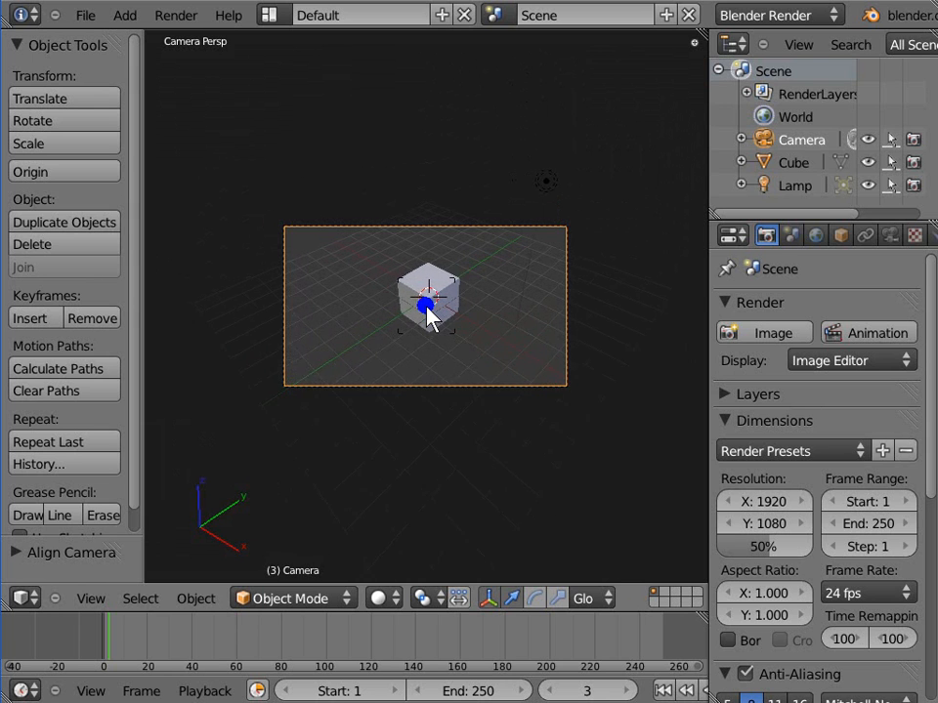
key("d")
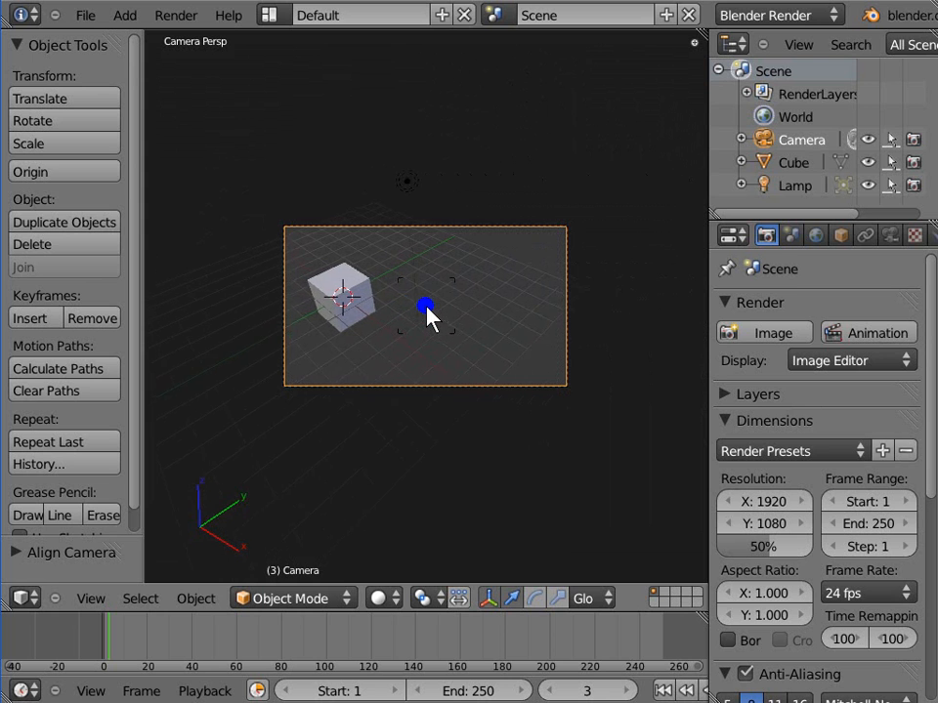
key("a")
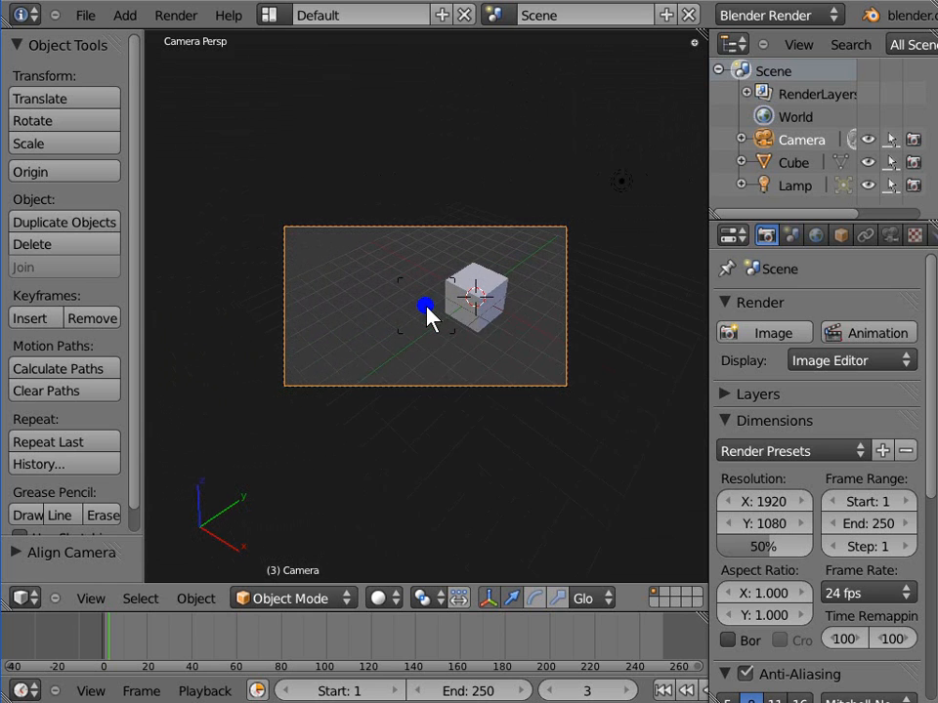
key("d")
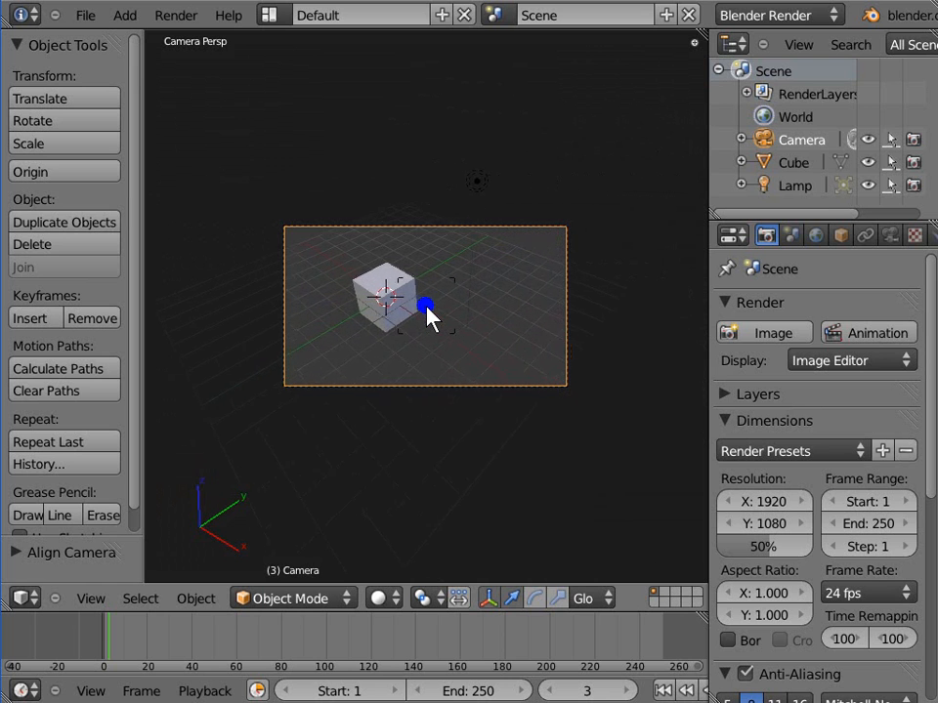
left_click(427, 311)
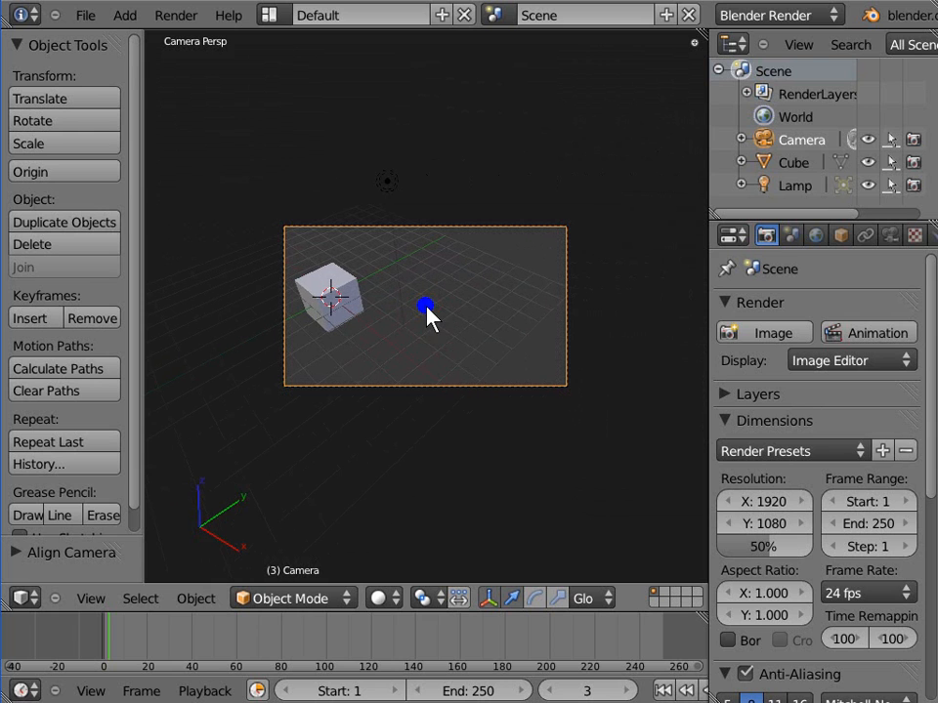